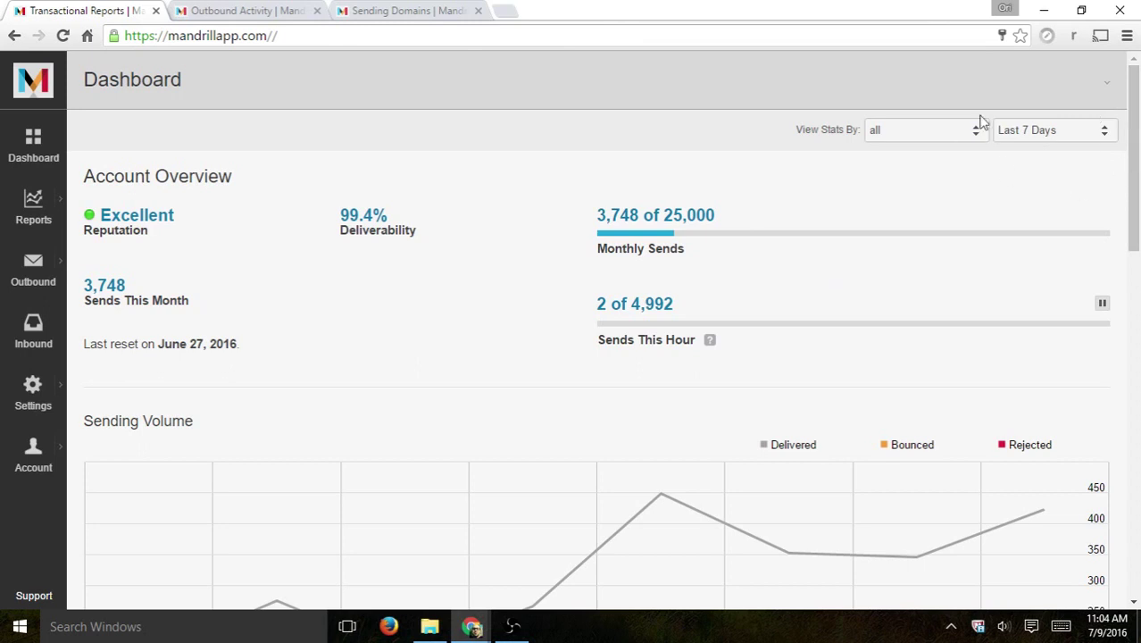
Review the dashboard's account overview, sending volume, deliverability figures, and average open and click rates for the last 7 days
{"action": "scroll", "coordinate": [615, 95], "scroll_direction": "down", "scroll_amount": 3}
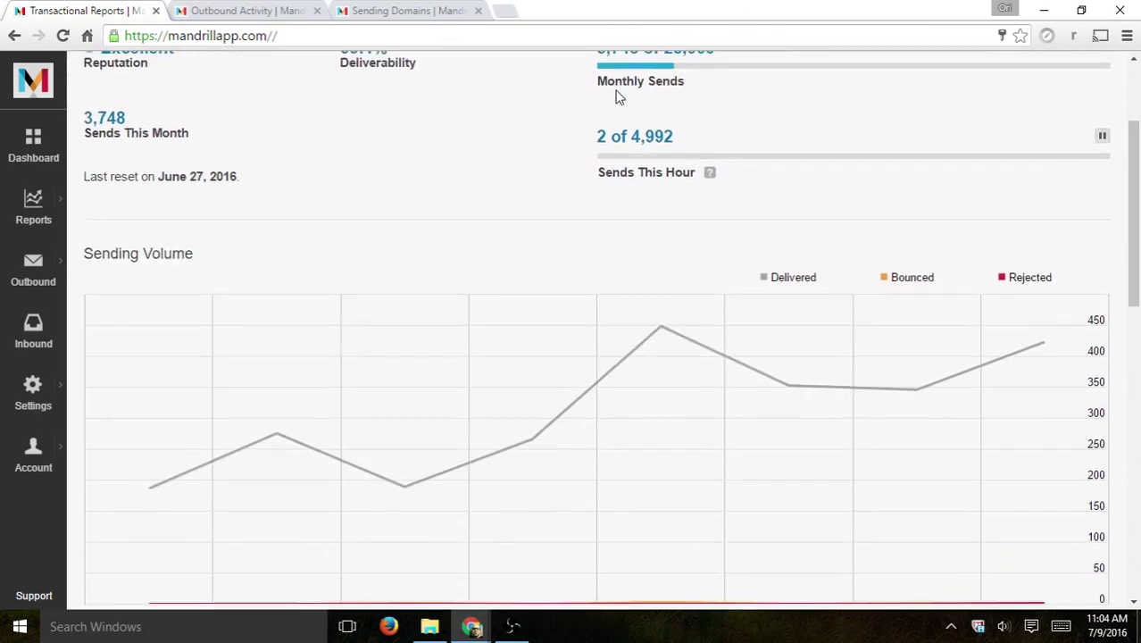
{"action": "scroll", "coordinate": [891, 294], "scroll_direction": "down", "scroll_amount": 1}
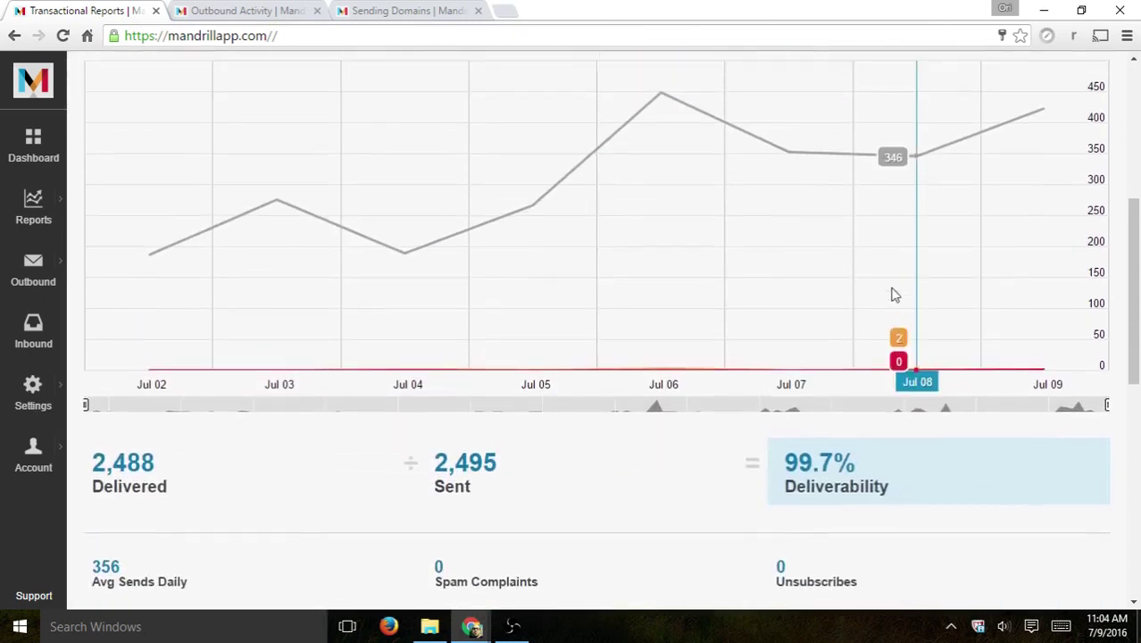
{"action": "scroll", "coordinate": [678, 242], "scroll_direction": "up", "scroll_amount": 2}
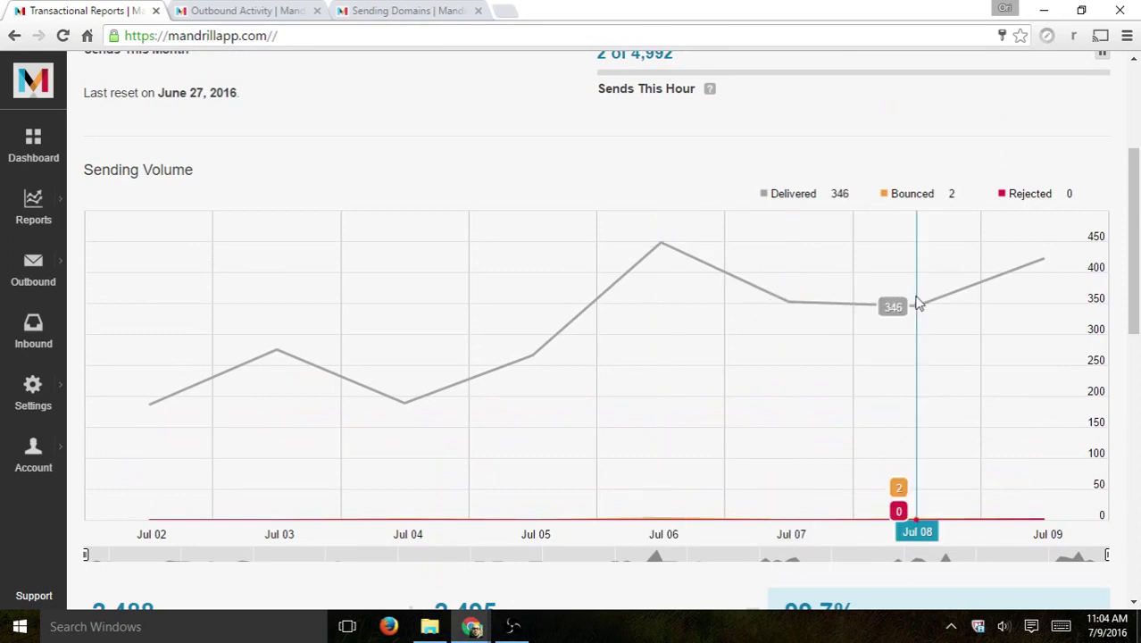
{"action": "scroll", "coordinate": [893, 286], "scroll_direction": "down", "scroll_amount": 5}
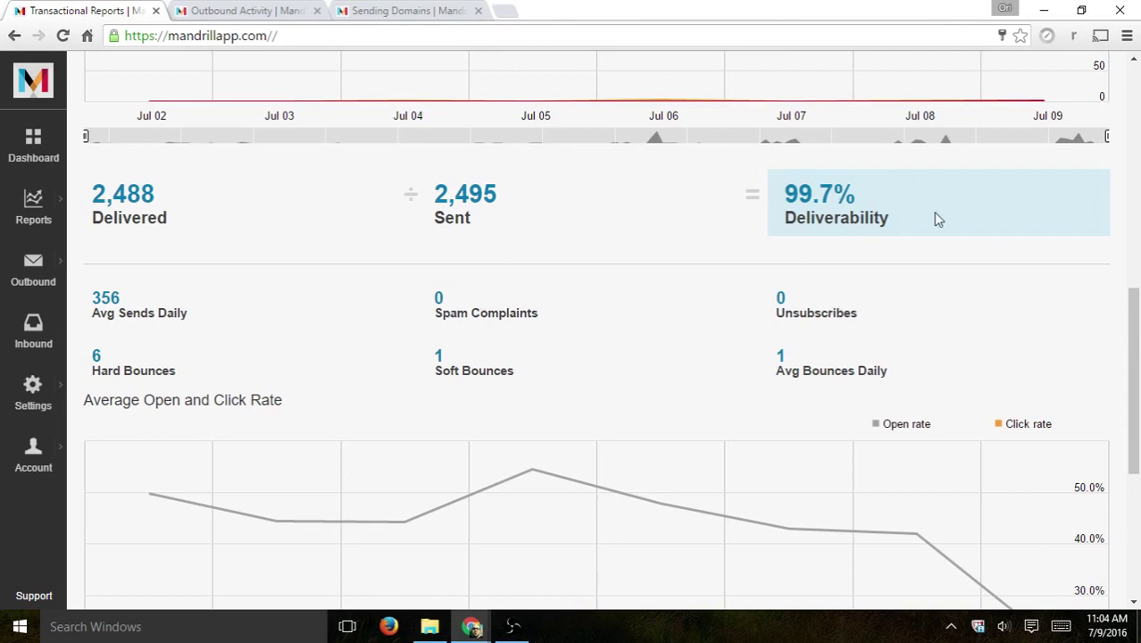
{"action": "scroll", "coordinate": [835, 247], "scroll_direction": "down", "scroll_amount": 2}
{"action": "scroll", "coordinate": [836, 249], "scroll_direction": "down", "scroll_amount": 2}
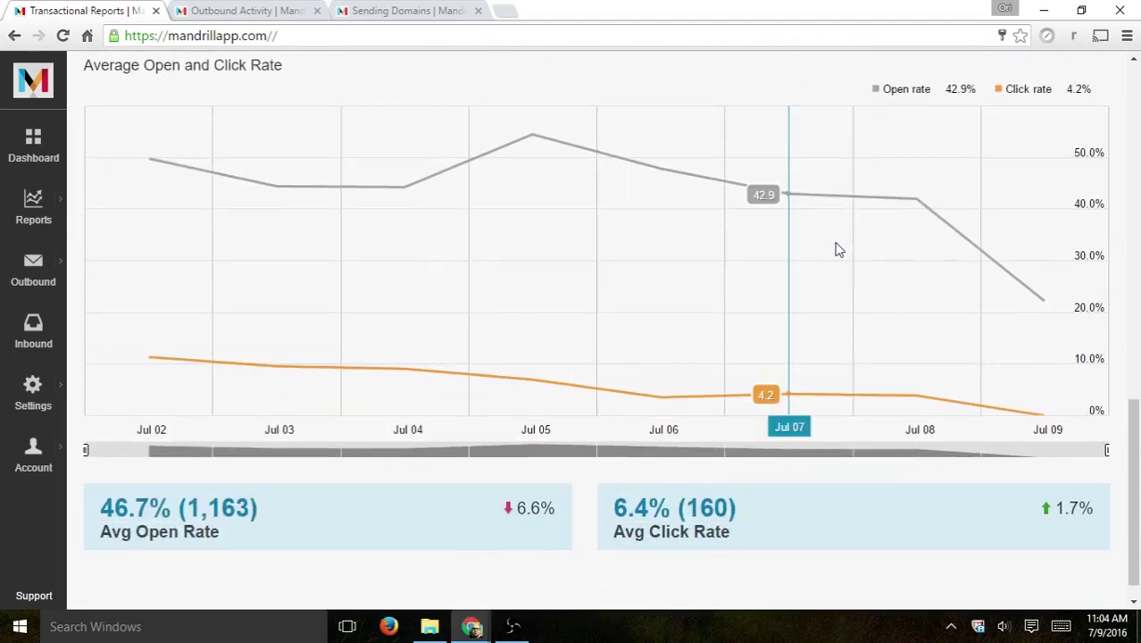
{"action": "scroll", "coordinate": [405, 277], "scroll_direction": "up", "scroll_amount": 1}
{"action": "scroll", "coordinate": [404, 277], "scroll_direction": "up", "scroll_amount": 5}
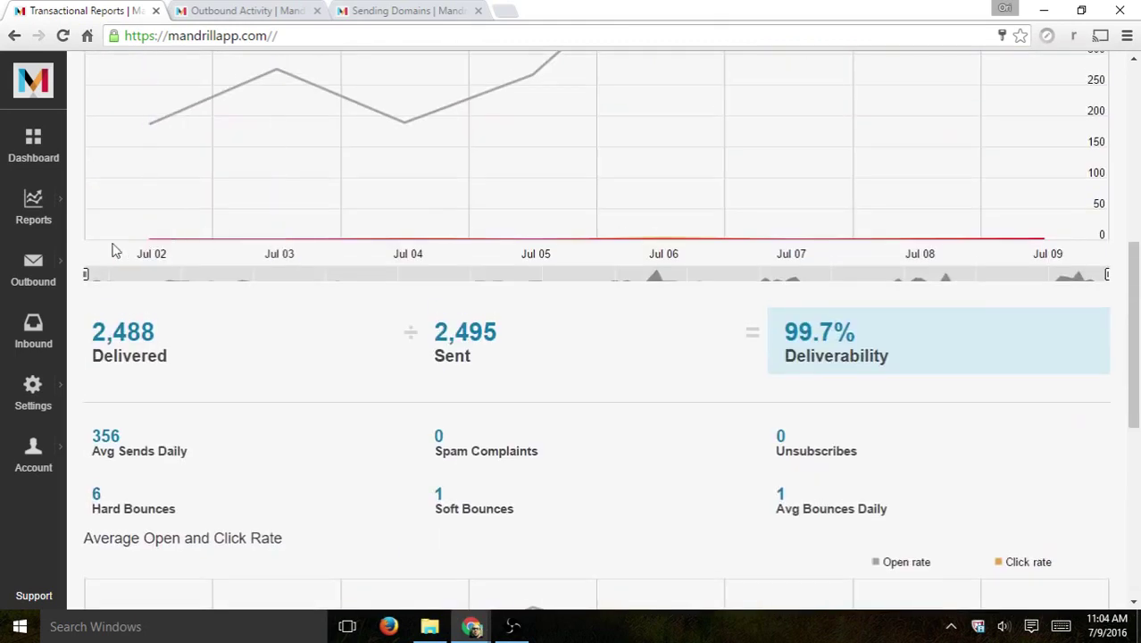
Open the Demographics report, view the geolocation breakdown for the USA, and return to the overview
{"action": "left_click", "coordinate": [36, 217]}
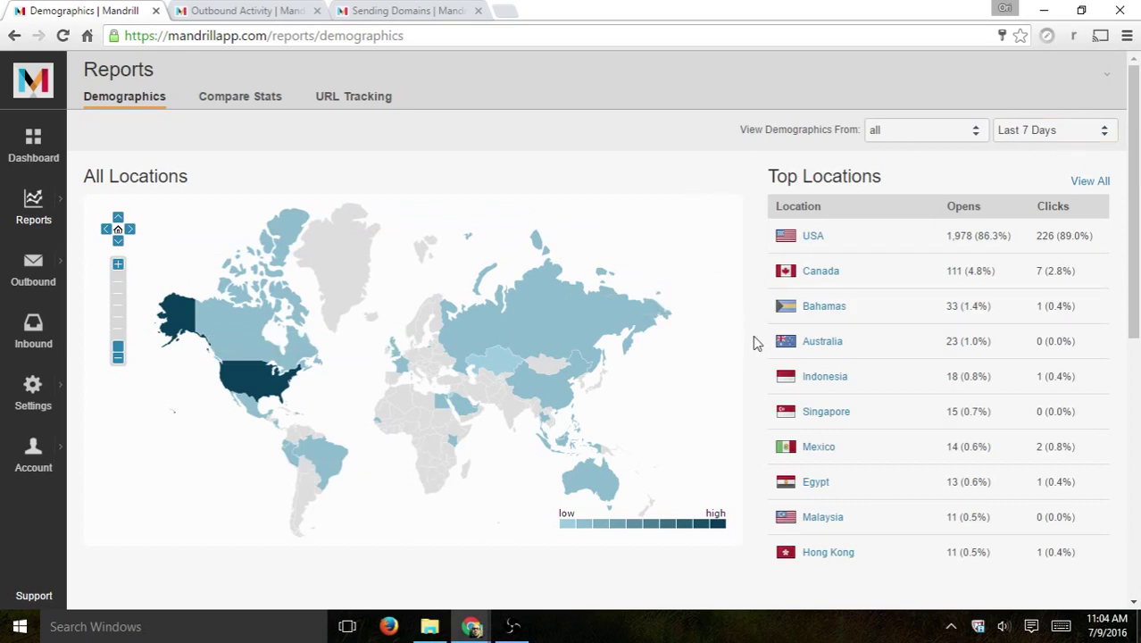
{"action": "mouse_move", "coordinate": [265, 390]}
{"action": "scroll", "coordinate": [649, 287], "scroll_direction": "down", "scroll_amount": 1}
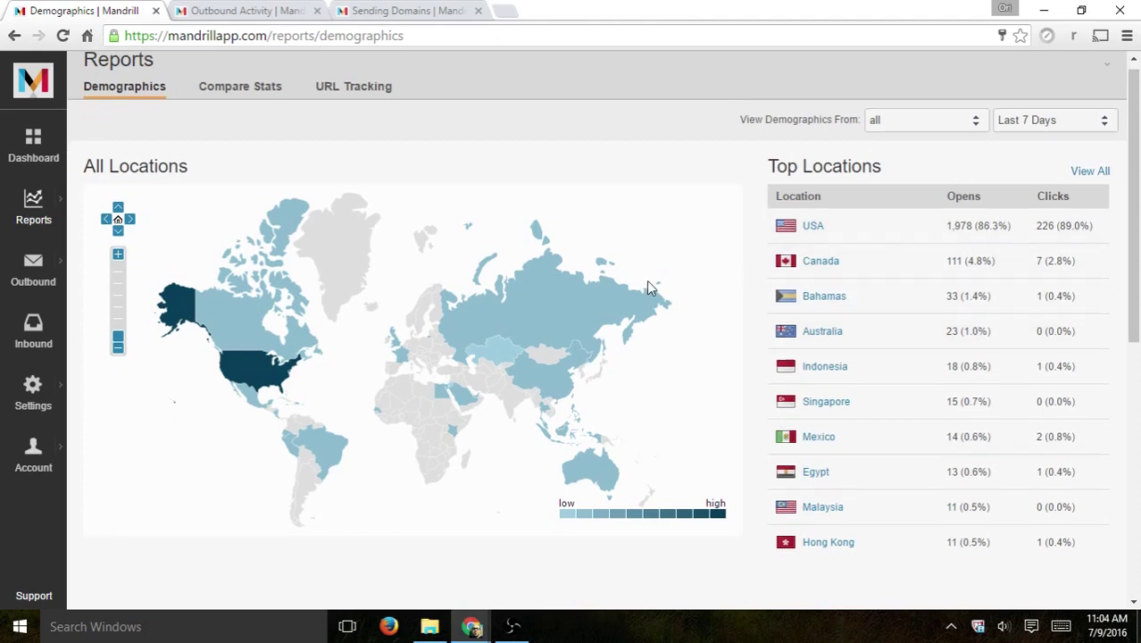
{"action": "scroll", "coordinate": [643, 268], "scroll_direction": "down", "scroll_amount": 5}
{"action": "scroll", "coordinate": [644, 283], "scroll_direction": "up", "scroll_amount": 6}
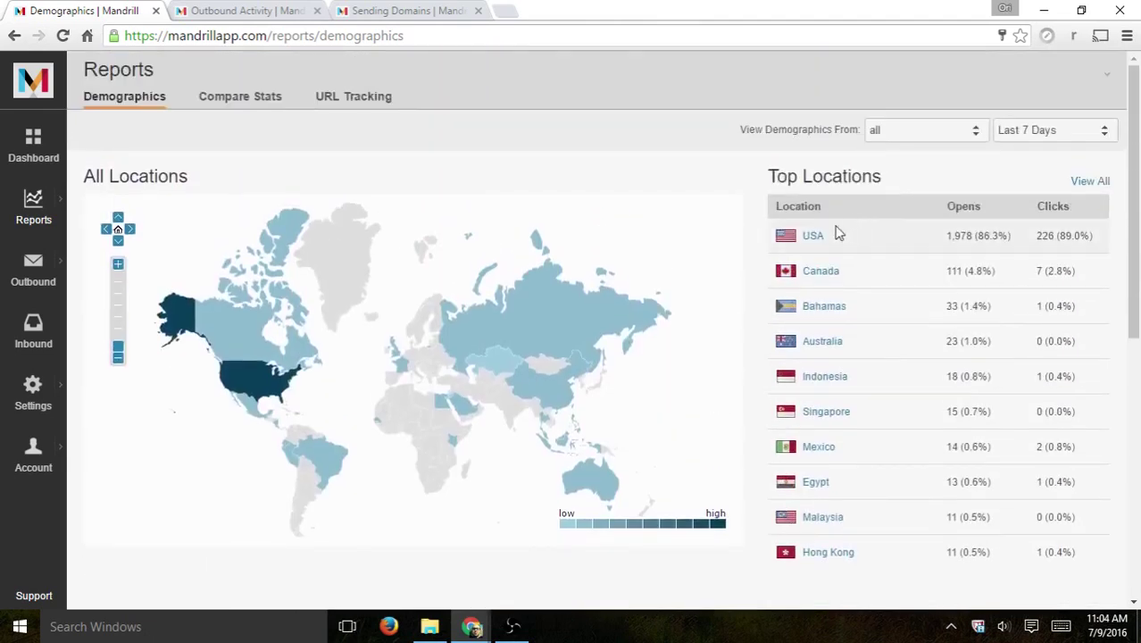
{"action": "left_click", "coordinate": [813, 238]}
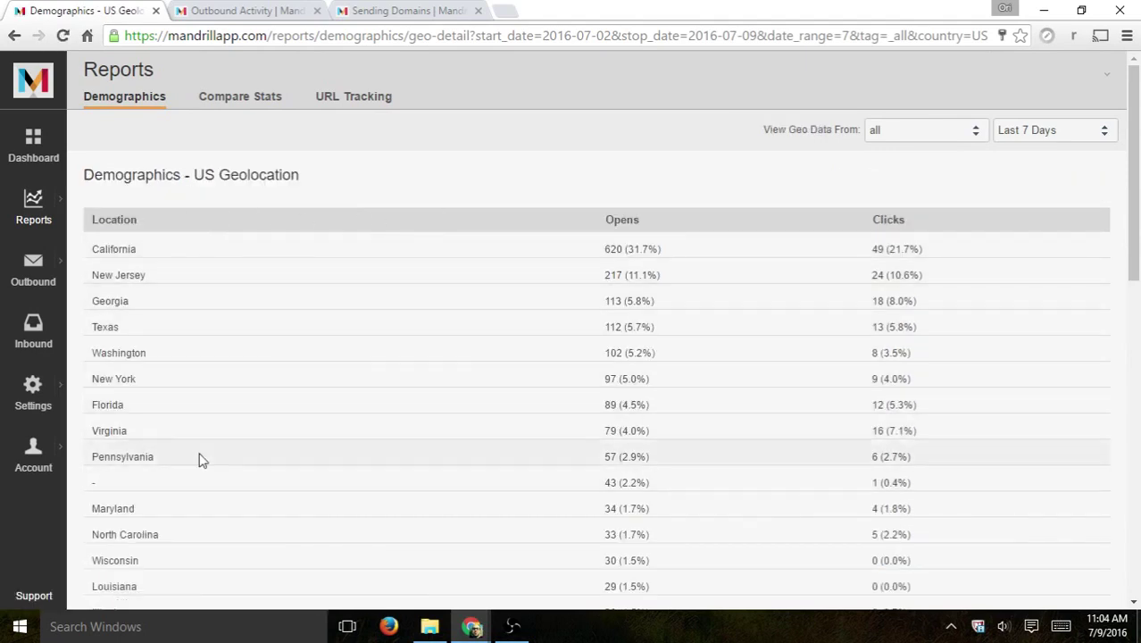
{"action": "left_click", "coordinate": [14, 36]}
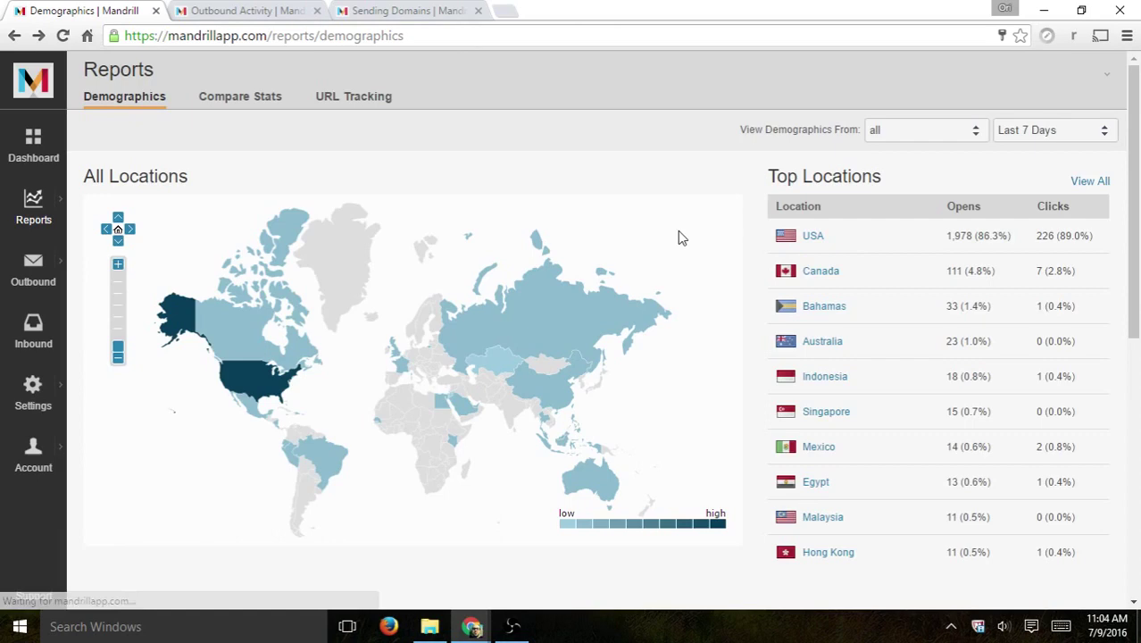
Examine the top email clients and operating systems in the Demographics report, highlighting the Mobile Safari figures
{"action": "scroll", "coordinate": [738, 261], "scroll_direction": "down", "scroll_amount": 6}
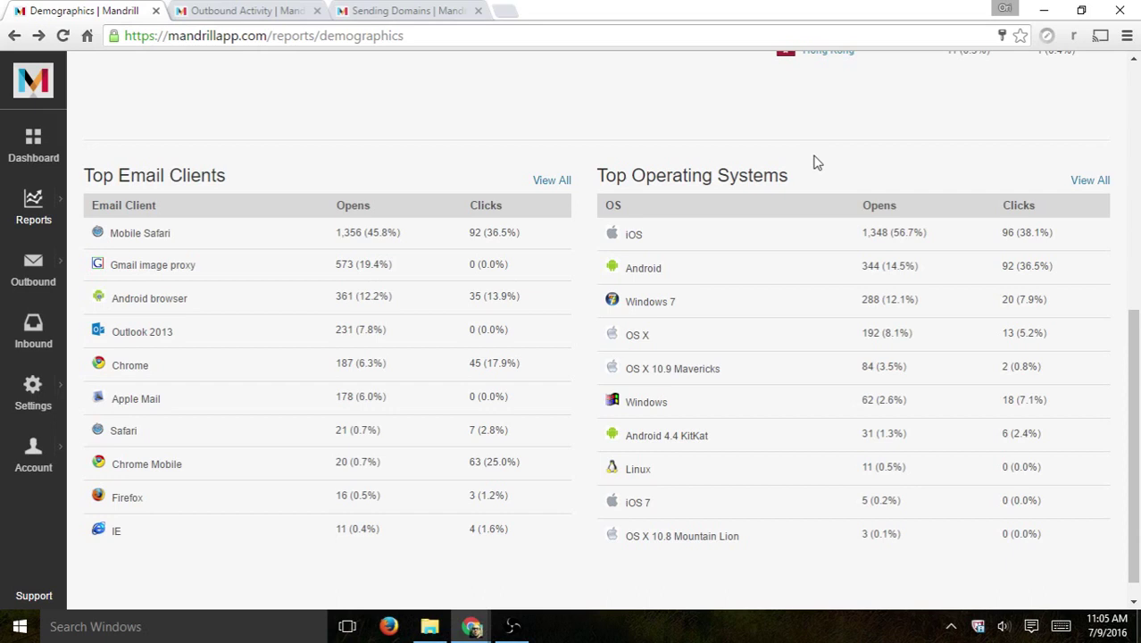
{"action": "scroll", "coordinate": [814, 163], "scroll_direction": "down", "scroll_amount": 1}
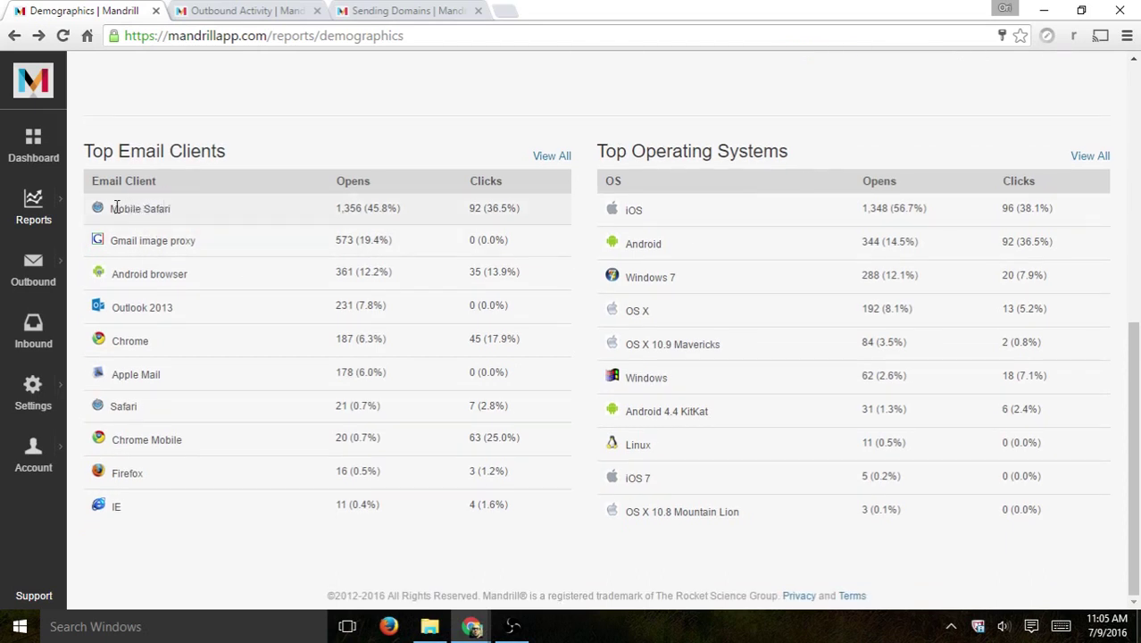
{"action": "left_click_drag", "start_coordinate": [116, 207], "coordinate": [448, 198]}
{"action": "left_click", "coordinate": [497, 204]}
{"action": "left_click_drag", "start_coordinate": [406, 208], "coordinate": [323, 205]}
{"action": "left_click", "coordinate": [427, 215]}
View the complete email client list, and open the Compare Stats report
{"action": "left_click", "coordinate": [552, 155]}
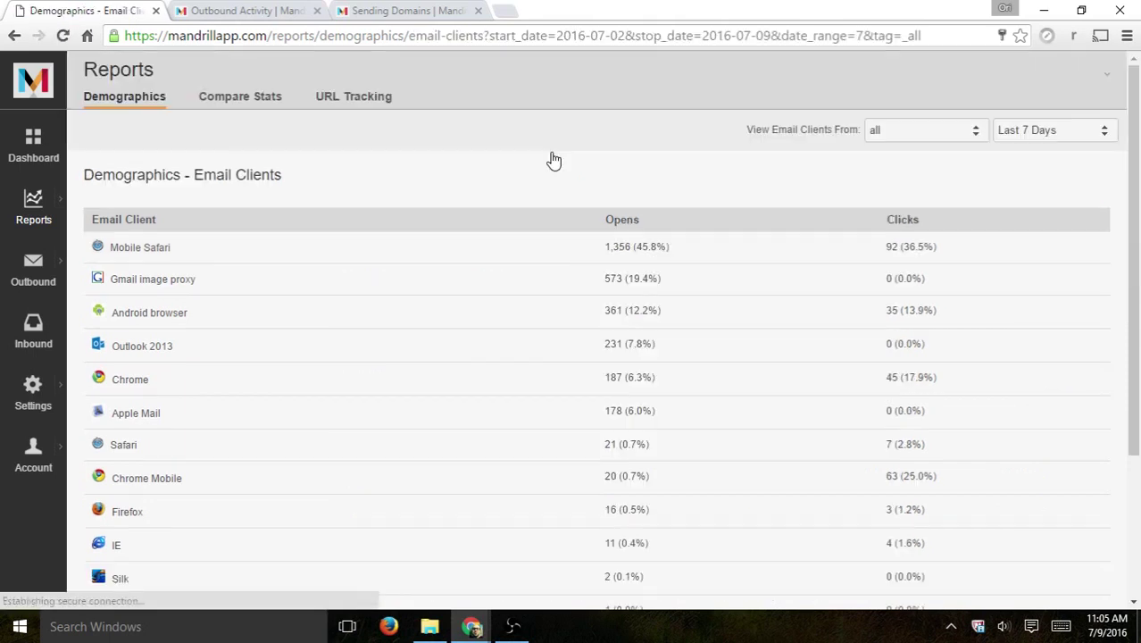
{"action": "scroll", "coordinate": [687, 204], "scroll_direction": "down", "scroll_amount": 1}
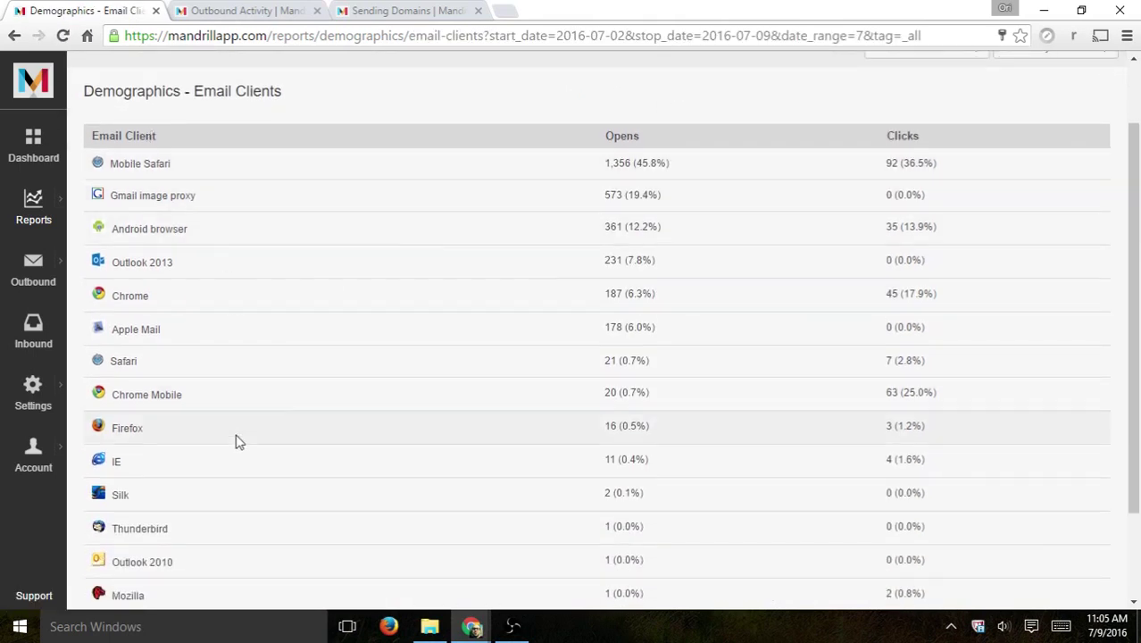
{"action": "scroll", "coordinate": [656, 228], "scroll_direction": "up", "scroll_amount": 1}
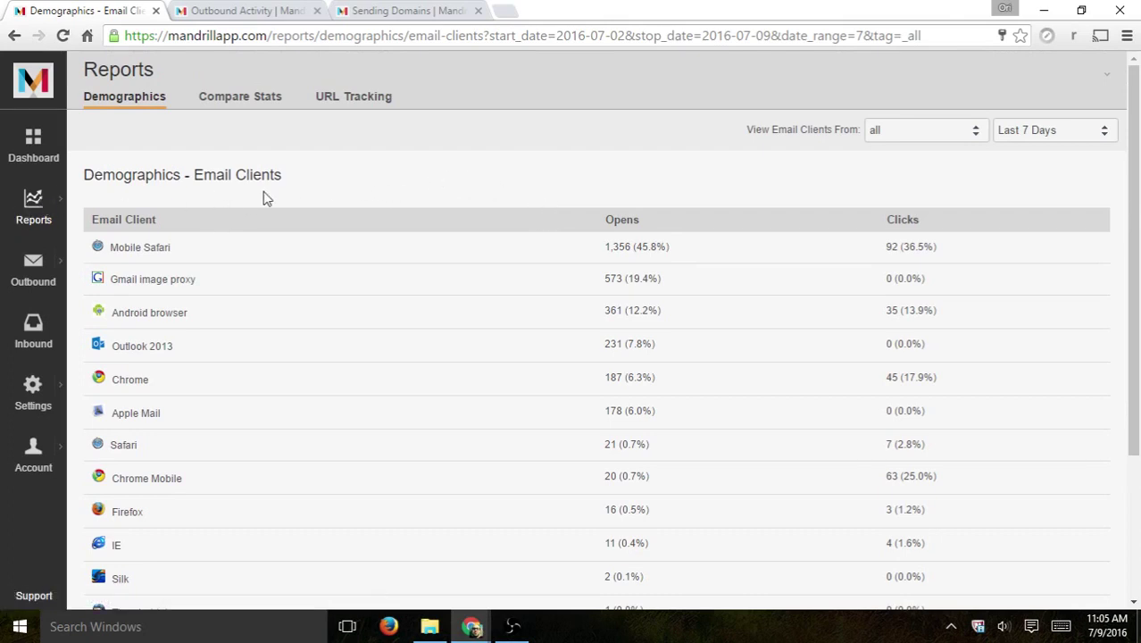
{"action": "left_click", "coordinate": [263, 106]}
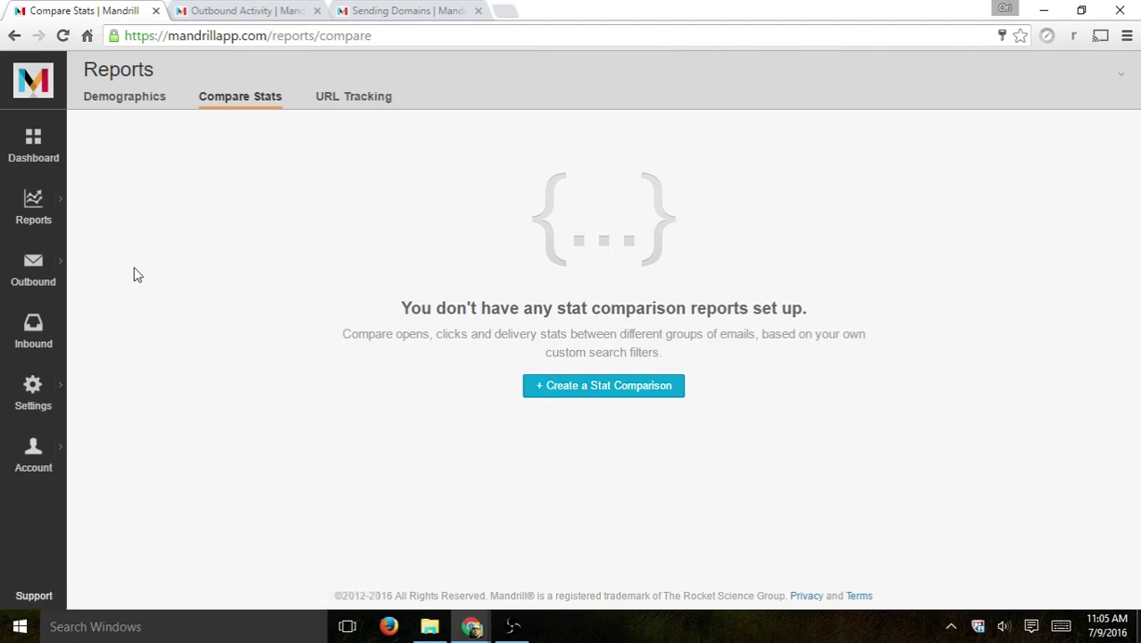
Switch to the outbound activity page and review the filtered delivery charts and message list
{"action": "left_click", "coordinate": [279, 10]}
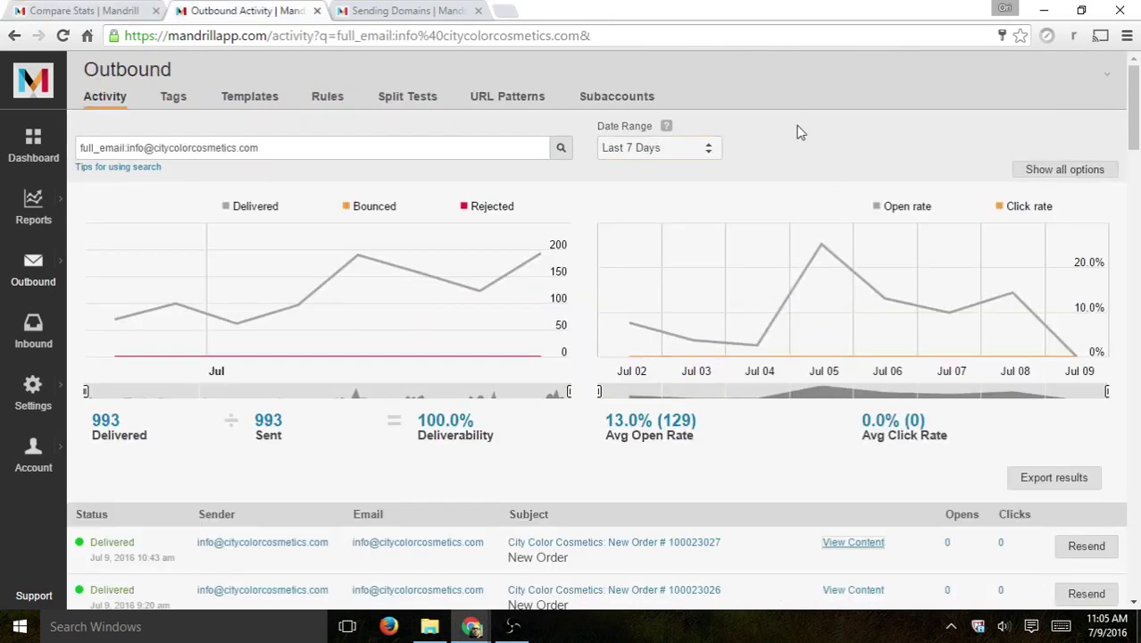
{"action": "scroll", "coordinate": [753, 288], "scroll_direction": "down", "scroll_amount": 1}
{"action": "scroll", "coordinate": [753, 289], "scroll_direction": "down", "scroll_amount": 1}
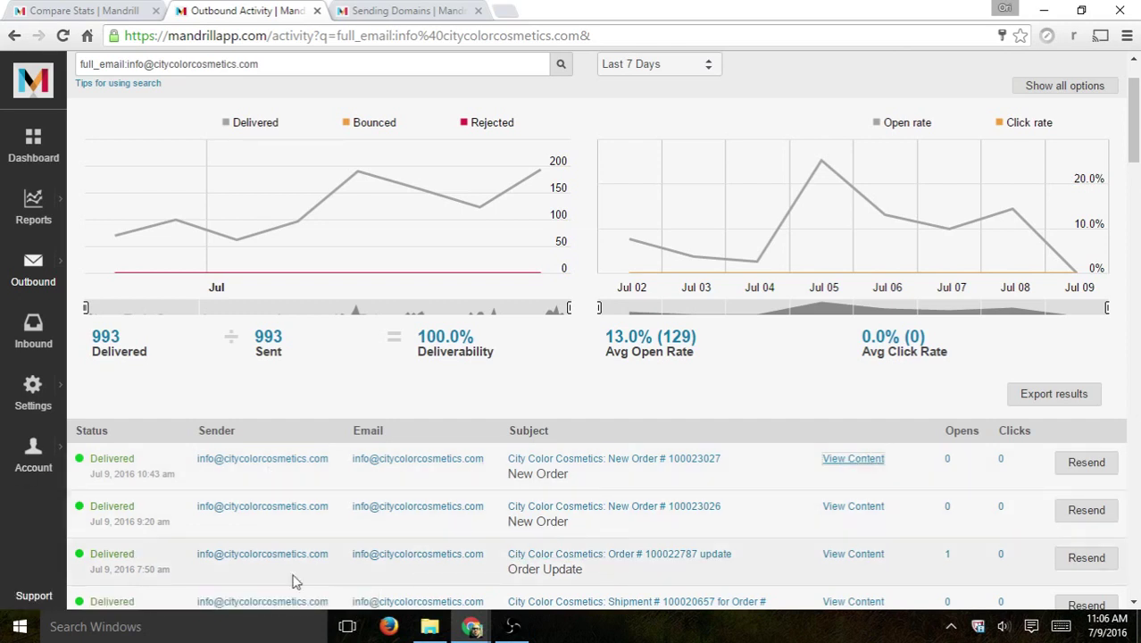
{"action": "scroll", "coordinate": [880, 448], "scroll_direction": "up", "scroll_amount": 1}
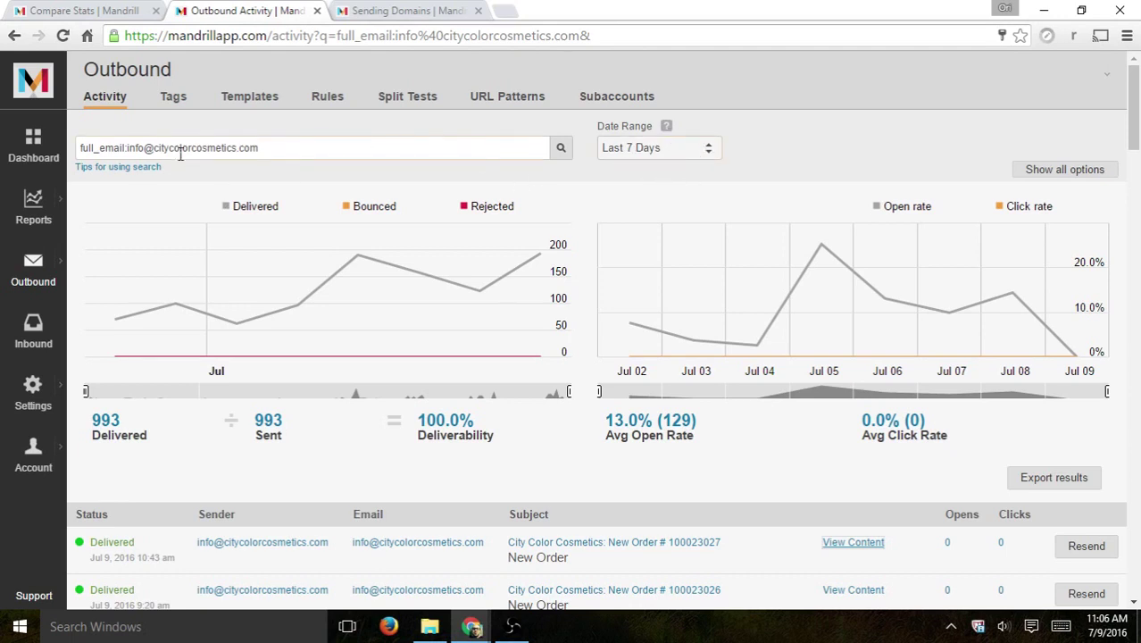
{"action": "scroll", "coordinate": [714, 374], "scroll_direction": "down", "scroll_amount": 2}
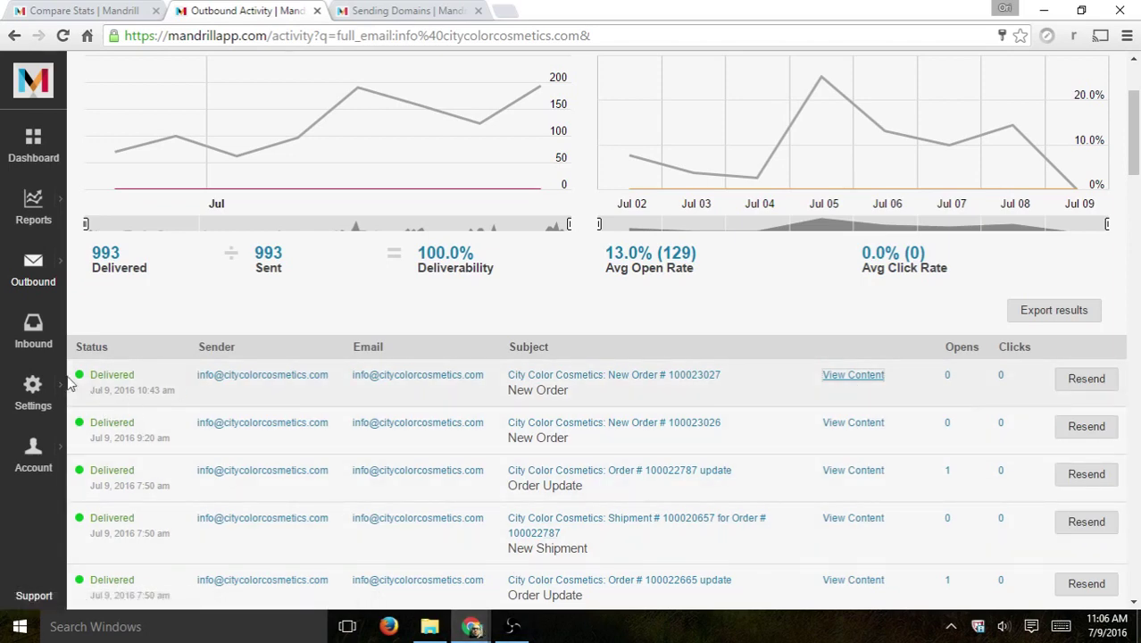
Bring up the separate window with the order email's content, view it, and close it
{"action": "left_click", "coordinate": [472, 628]}
{"action": "left_click", "coordinate": [563, 553]}
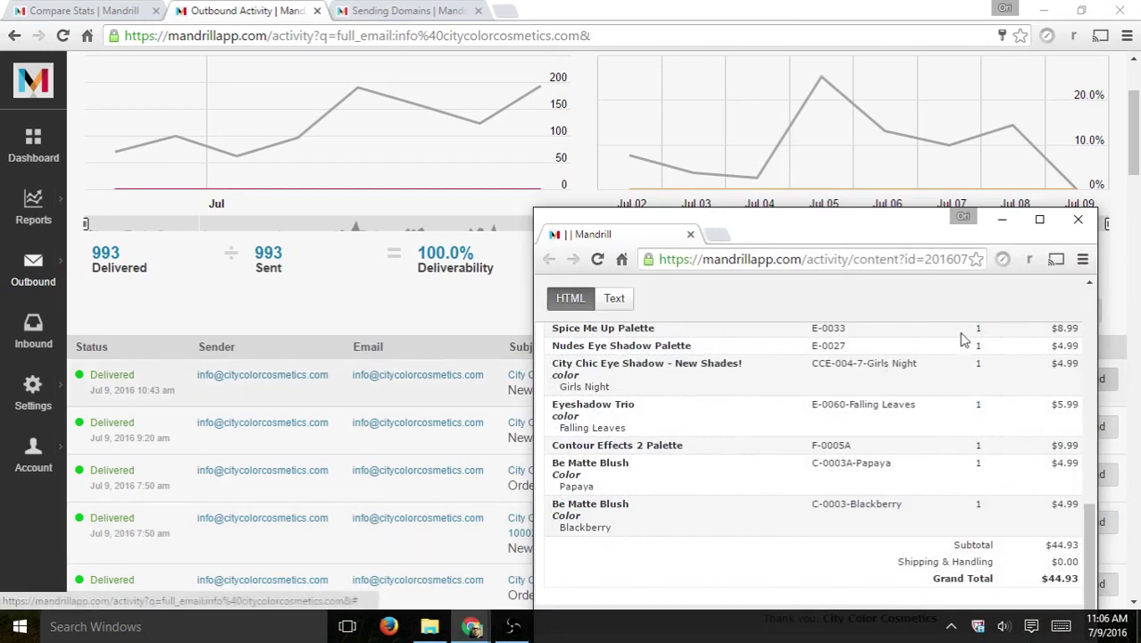
{"action": "left_click", "coordinate": [1077, 219]}
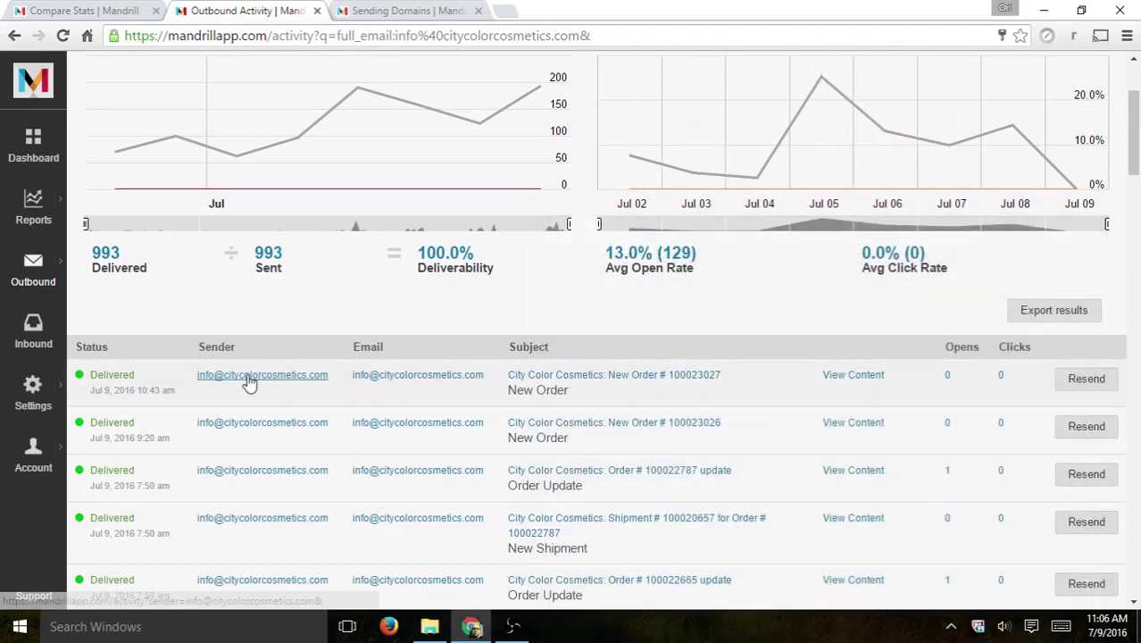
View the delivery details of the newest outbound message and recheck the filtered activity around it
{"action": "scroll", "coordinate": [300, 136], "scroll_direction": "up", "scroll_amount": 2}
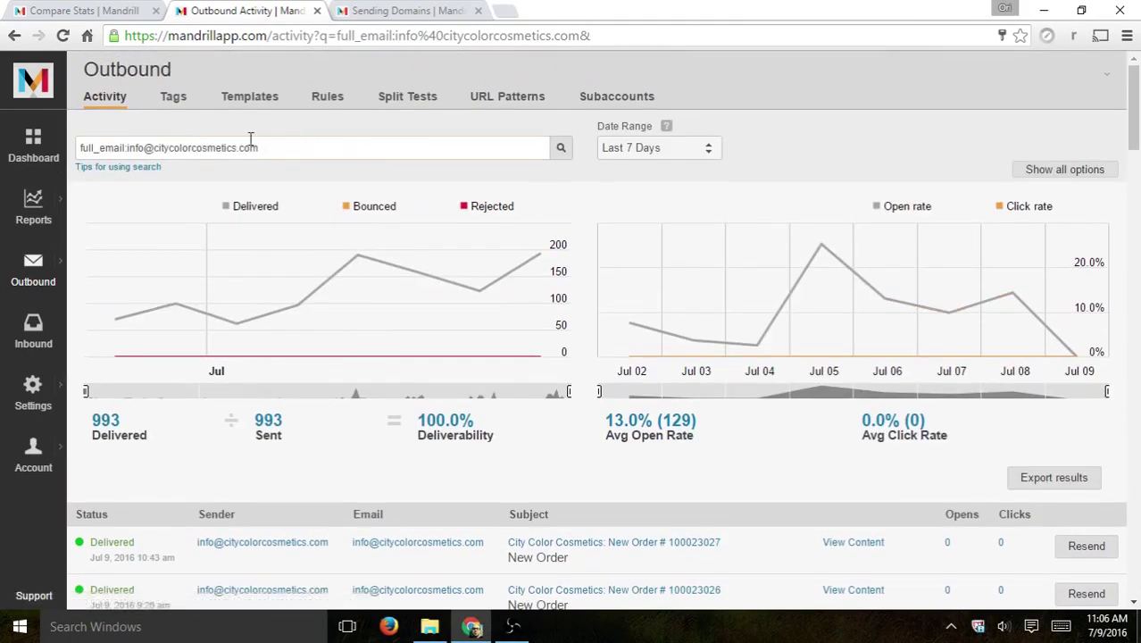
{"action": "scroll", "coordinate": [349, 217], "scroll_direction": "down", "scroll_amount": 2}
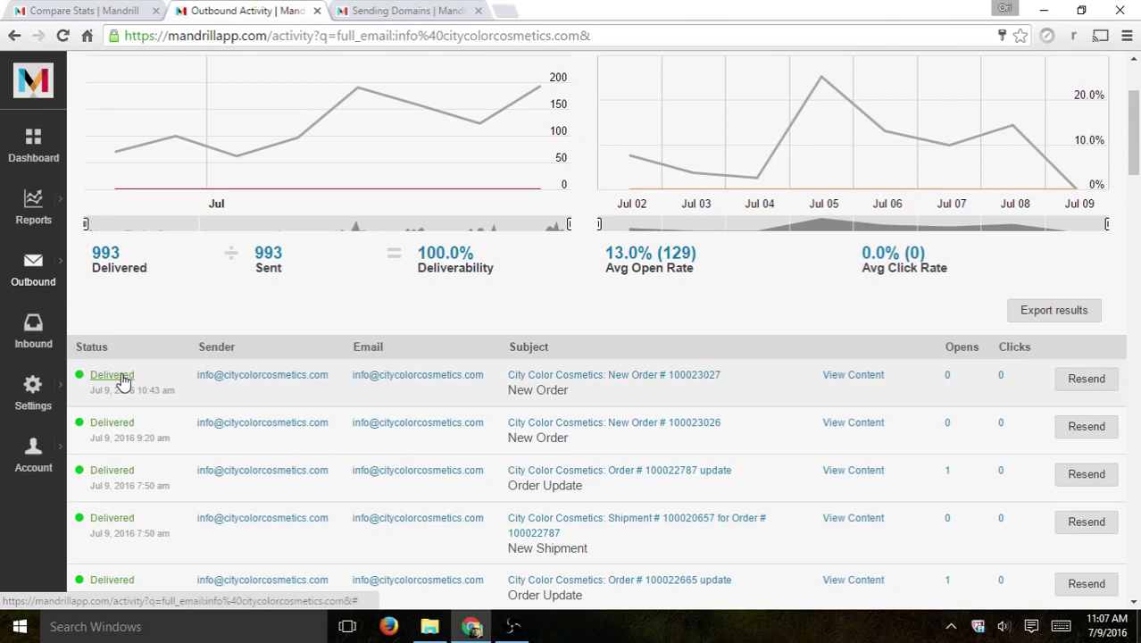
{"action": "mouse_move", "coordinate": [121, 375]}
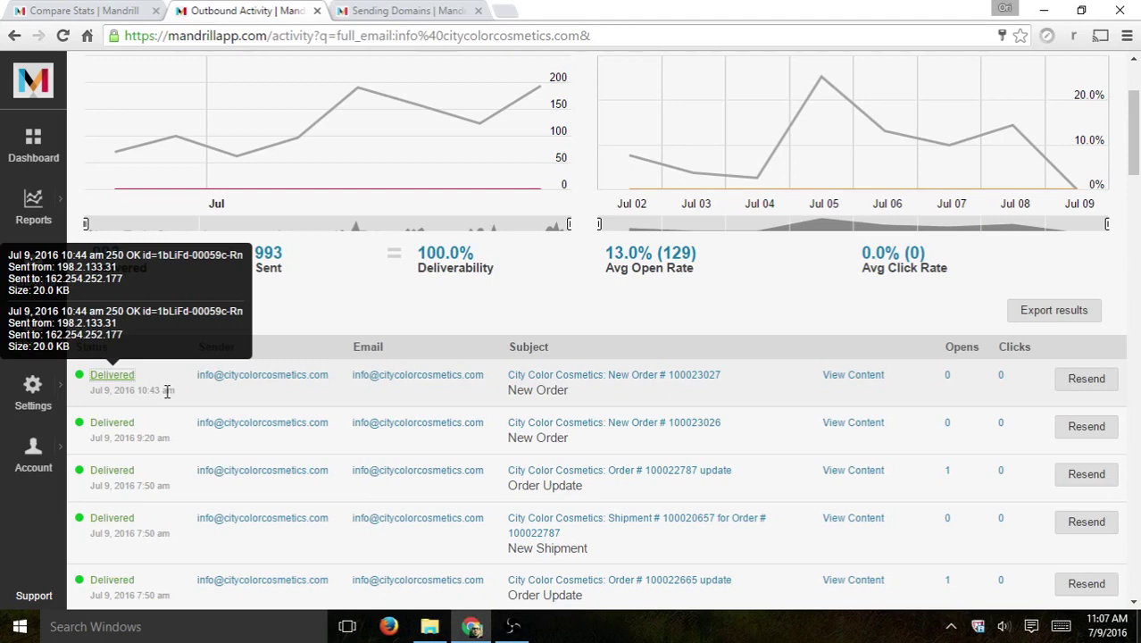
{"action": "scroll", "coordinate": [418, 402], "scroll_direction": "up", "scroll_amount": 2}
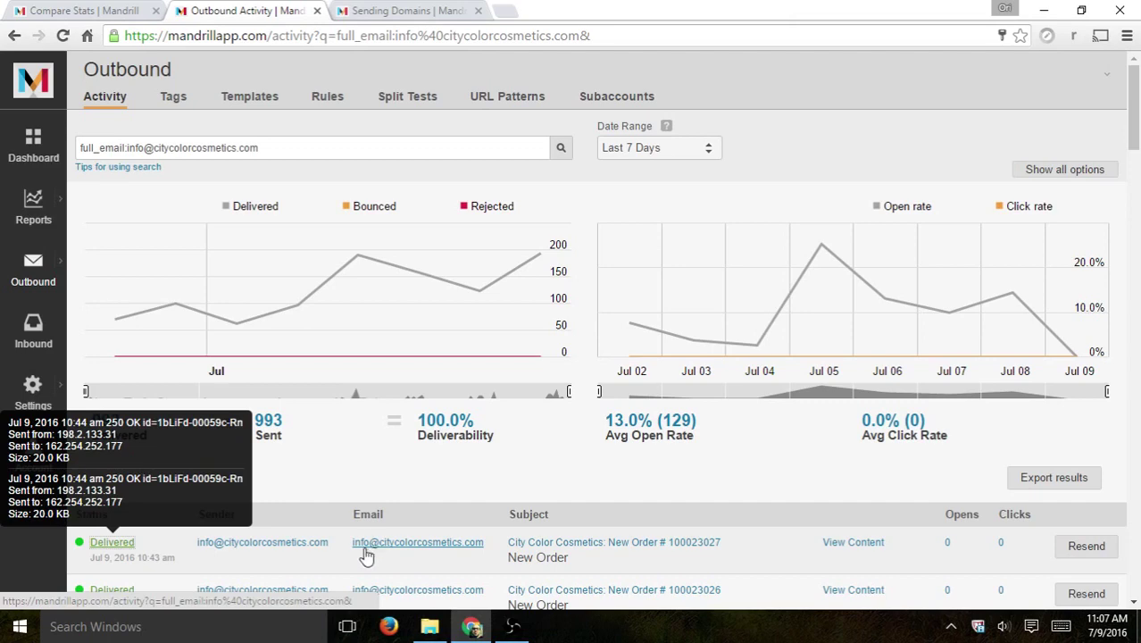
{"action": "scroll", "coordinate": [344, 375], "scroll_direction": "down", "scroll_amount": 2}
{"action": "scroll", "coordinate": [343, 374], "scroll_direction": "up", "scroll_amount": 2}
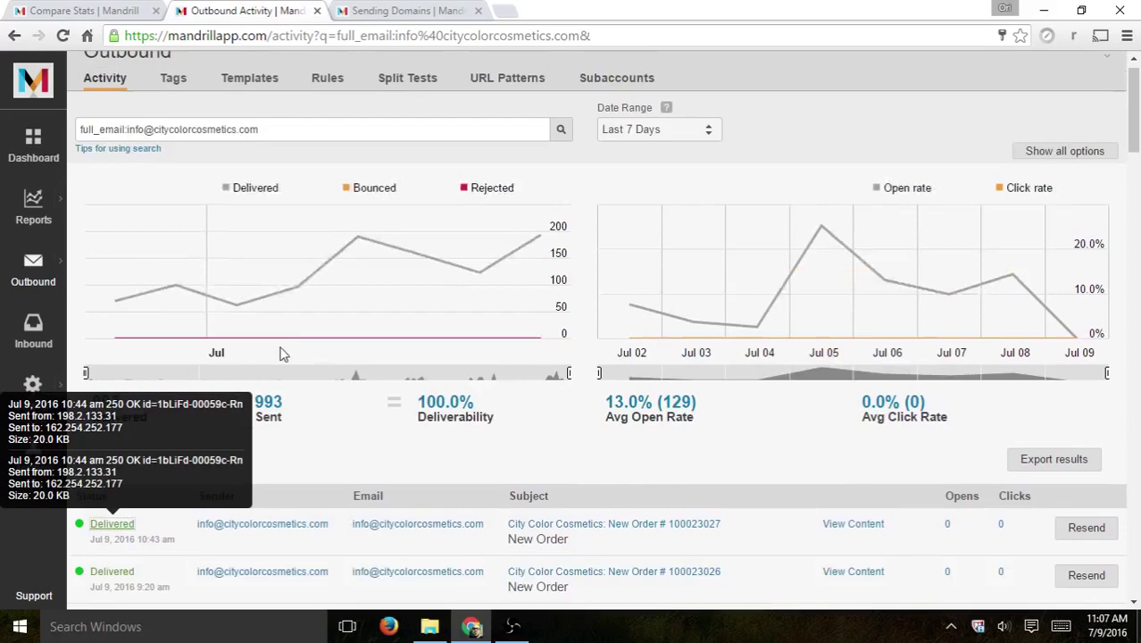
{"action": "scroll", "coordinate": [310, 507], "scroll_direction": "down", "scroll_amount": 2}
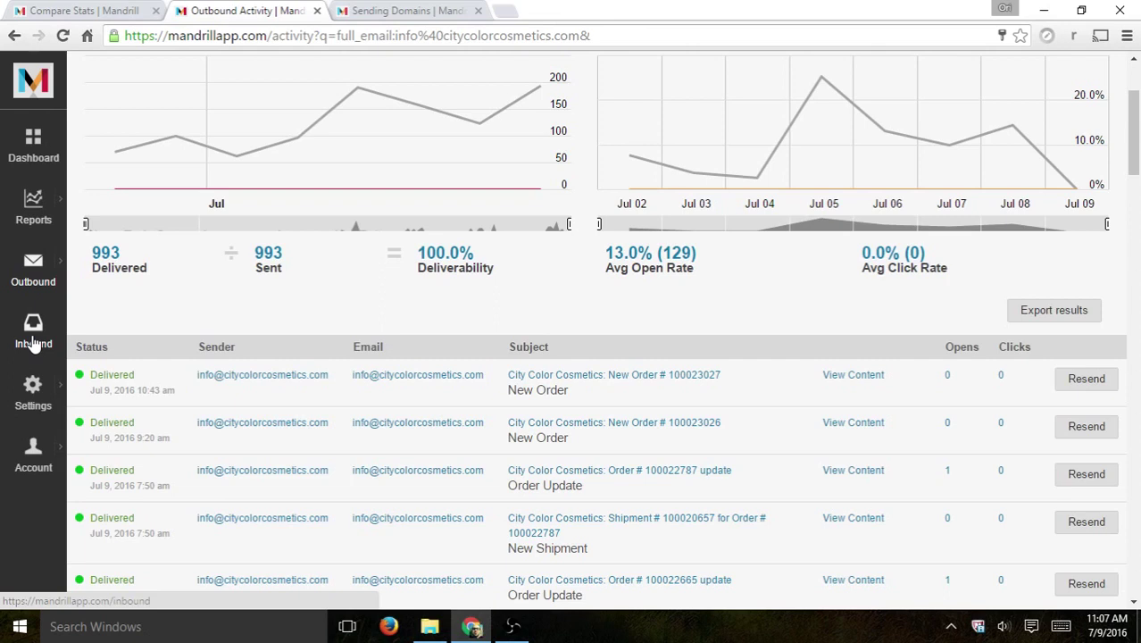
Check the inbound domains page, and return to outbound to look through the unfiltered activity statistics and message list
{"action": "left_click", "coordinate": [33, 344]}
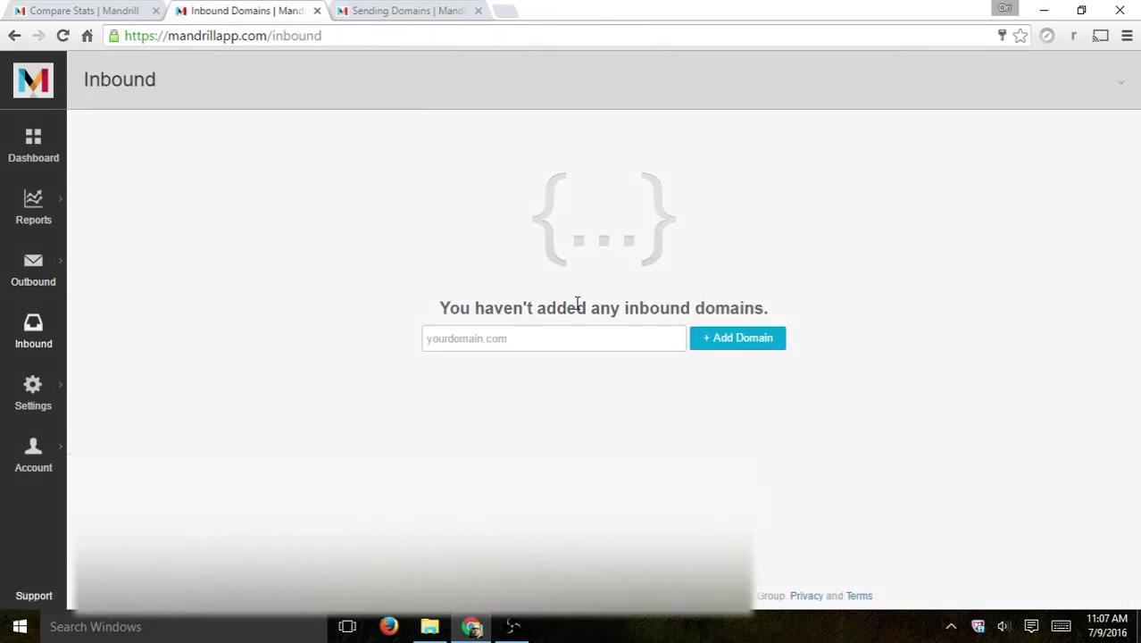
{"action": "left_click", "coordinate": [51, 284]}
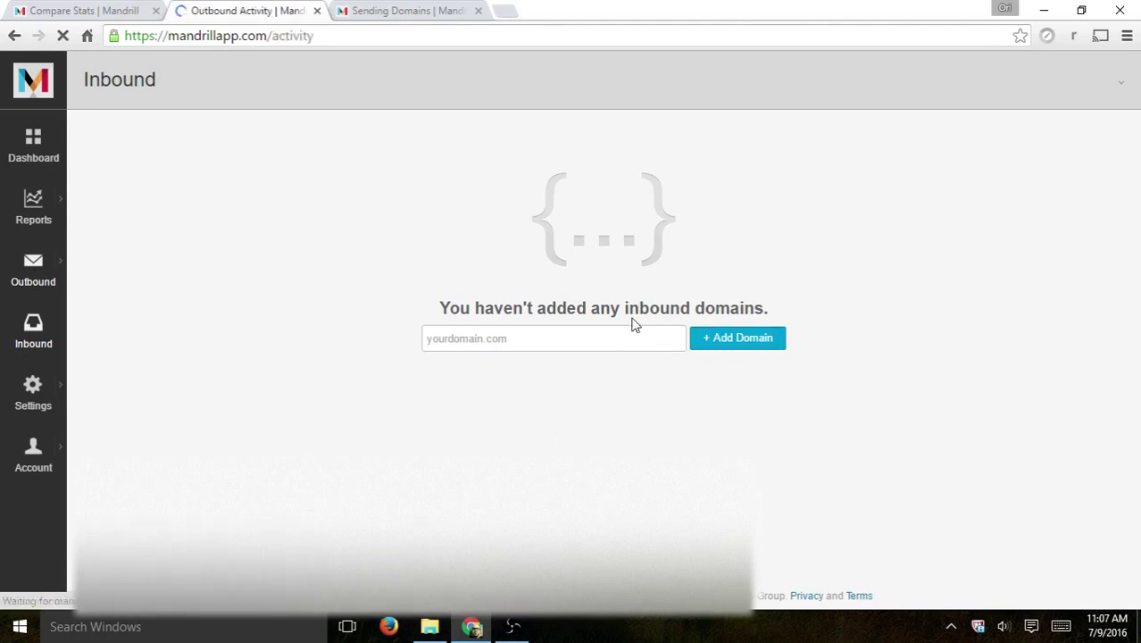
{"action": "scroll", "coordinate": [489, 368], "scroll_direction": "down", "scroll_amount": 1}
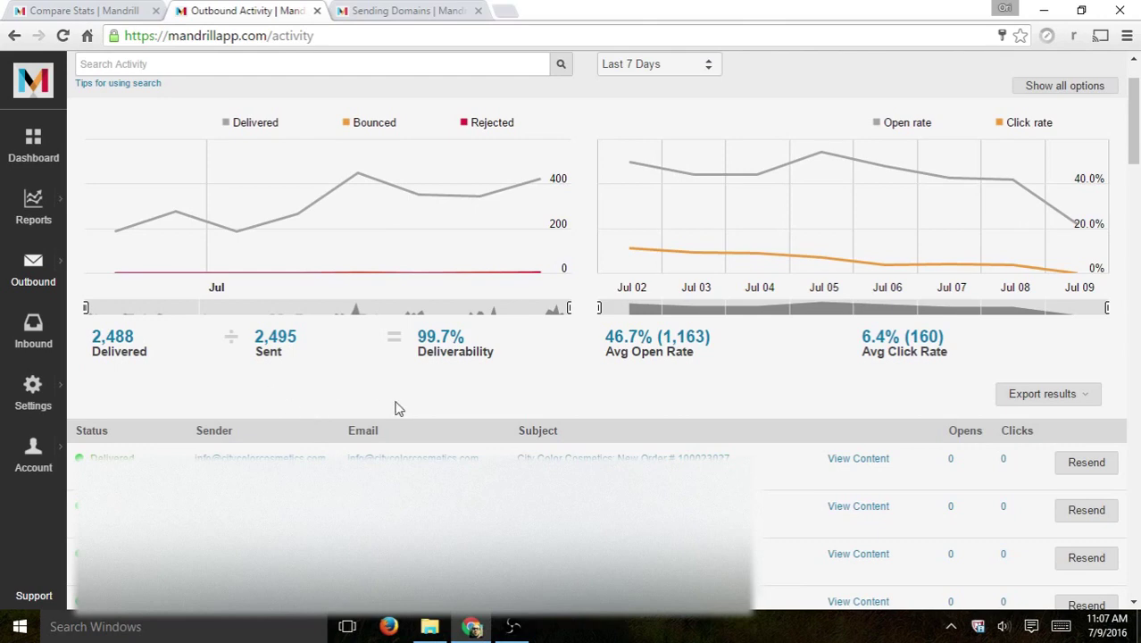
{"action": "scroll", "coordinate": [425, 416], "scroll_direction": "up", "scroll_amount": 1}
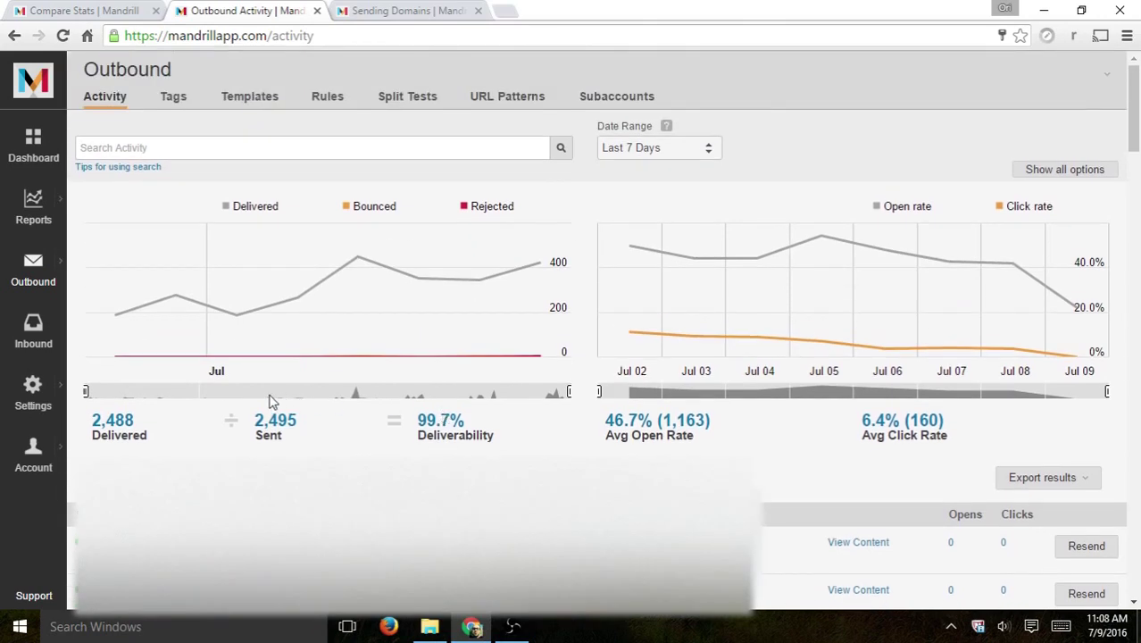
{"action": "scroll", "coordinate": [893, 402], "scroll_direction": "down", "scroll_amount": 3}
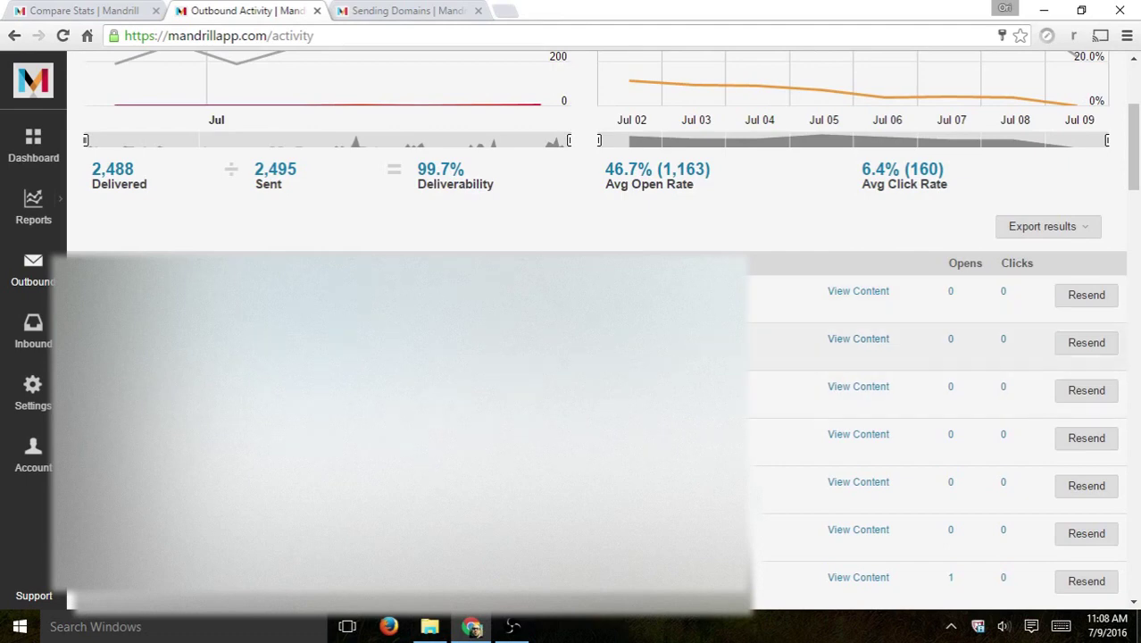
{"action": "scroll", "coordinate": [768, 374], "scroll_direction": "down", "scroll_amount": 6}
{"action": "scroll", "coordinate": [950, 330], "scroll_direction": "up", "scroll_amount": 8}
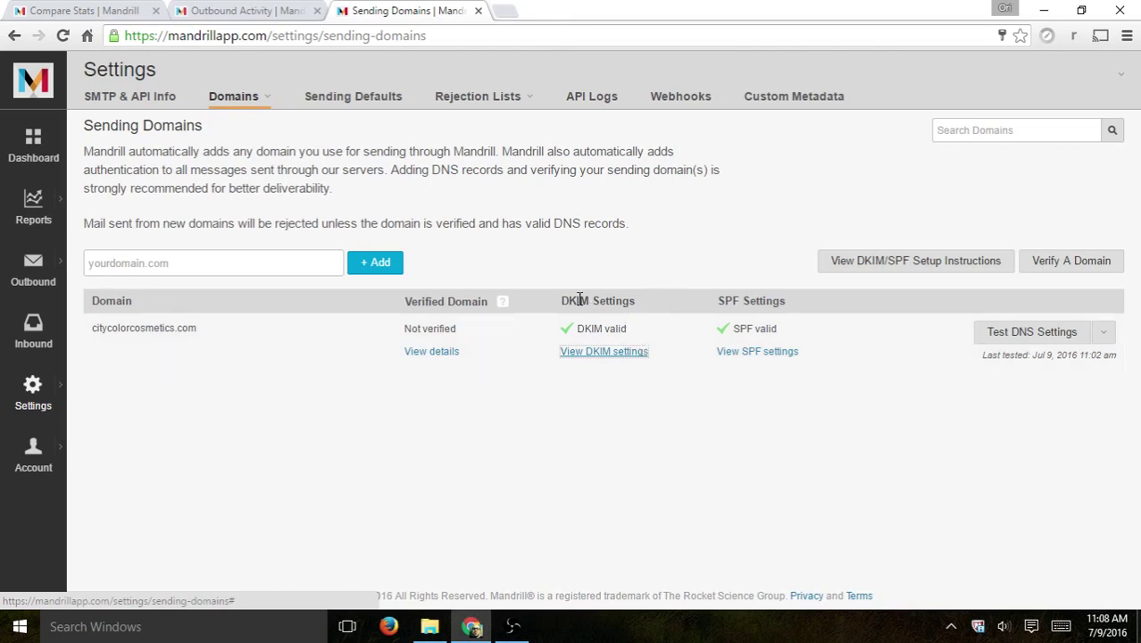
Examine the DKIM and SPF settings of the sending domain, highlighting both column headings
{"action": "left_click_drag", "start_coordinate": [573, 301], "coordinate": [622, 300]}
{"action": "left_click_drag", "start_coordinate": [718, 301], "coordinate": [759, 298]}
{"action": "left_click", "coordinate": [761, 300]}
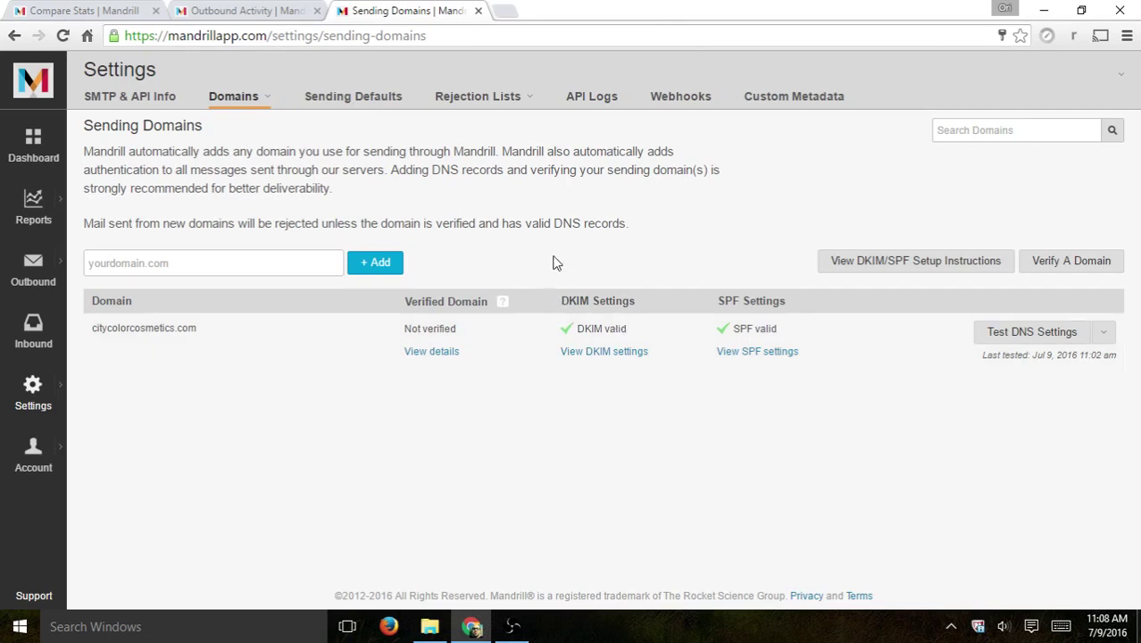
Display the available rejection lists in the settings
{"action": "left_click", "coordinate": [502, 95]}
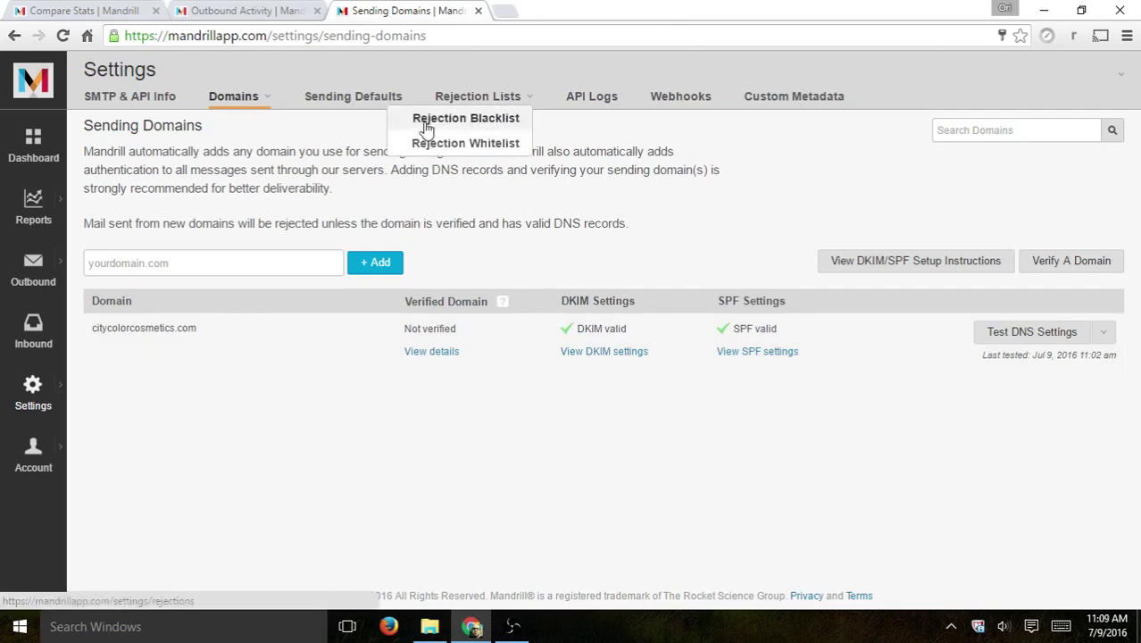